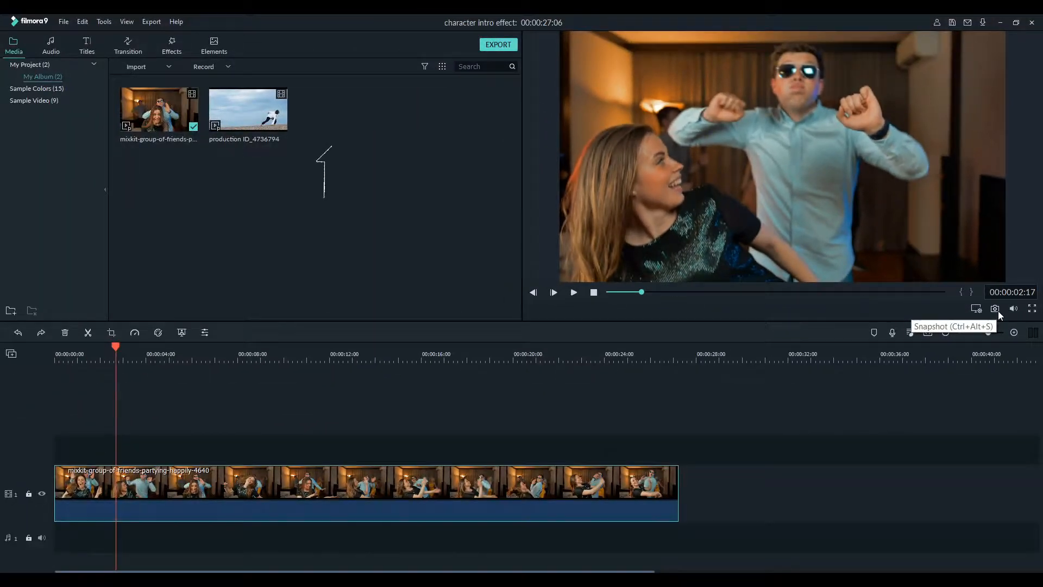
# Capture a snapshot of the frame at 00:00:02:17 and split the party clip there, moving the second part along to open a gap
pyautogui.click(970, 340)
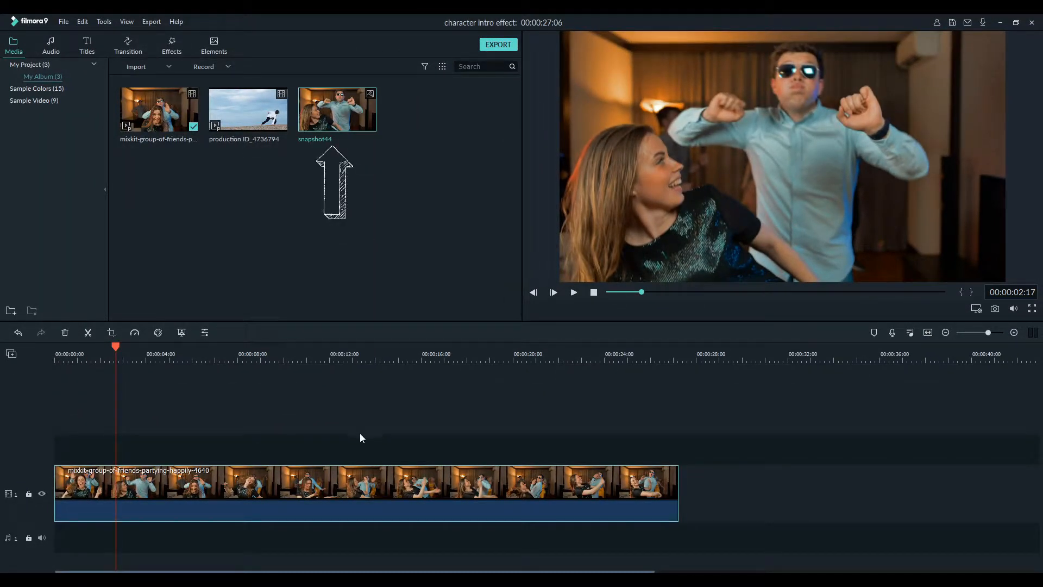
pyautogui.click(88, 332)
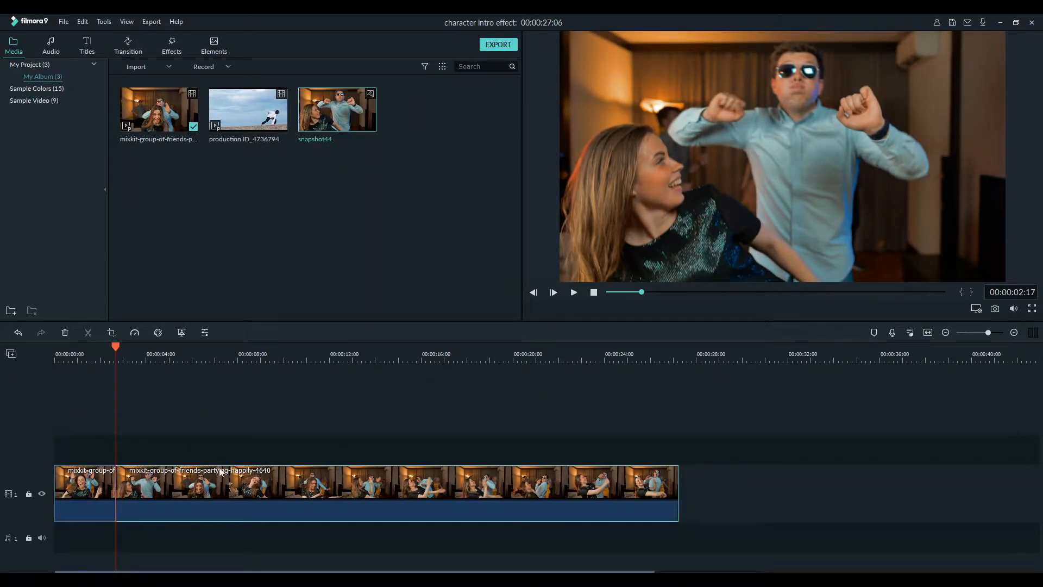
pyautogui.moveTo(186, 496); pyautogui.dragTo(341, 502)
# Insert snapshot44 right after the first part of the party clip and extend it to just past the 10-second mark
pyautogui.moveTo(348, 119); pyautogui.dragTo(120, 494)
pyautogui.moveTo(283, 570); pyautogui.dragTo(153, 568)
pyautogui.moveTo(372, 491); pyautogui.dragTo(479, 490)
pyautogui.moveTo(704, 490); pyautogui.dragTo(579, 488)
# Crop the snapshot to 1195 x 672 around the man in sunglasses and close the gap before the following party clip
pyautogui.click(226, 493)
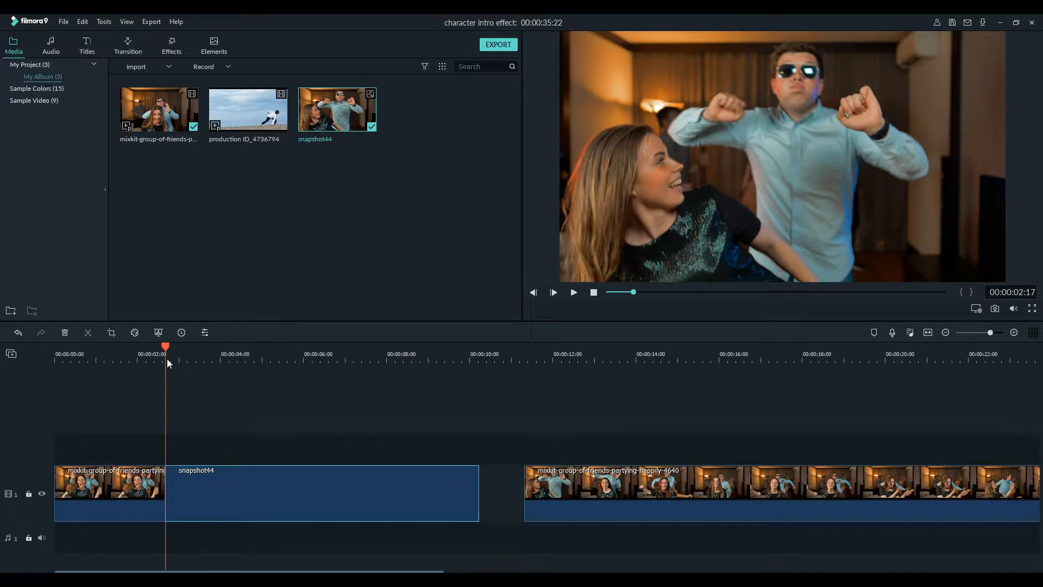
pyautogui.moveTo(165, 346); pyautogui.dragTo(237, 348)
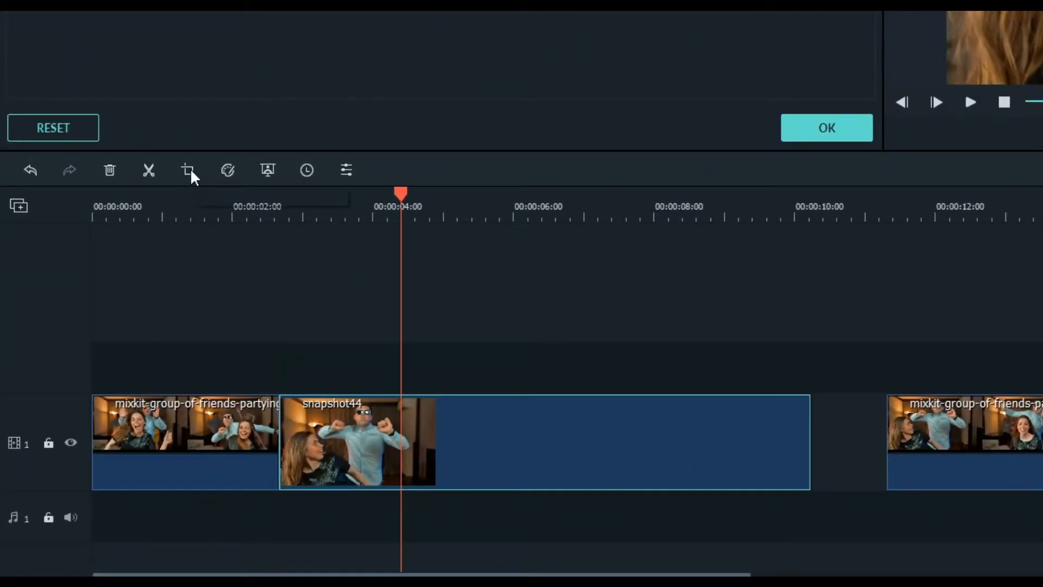
pyautogui.click(190, 169)
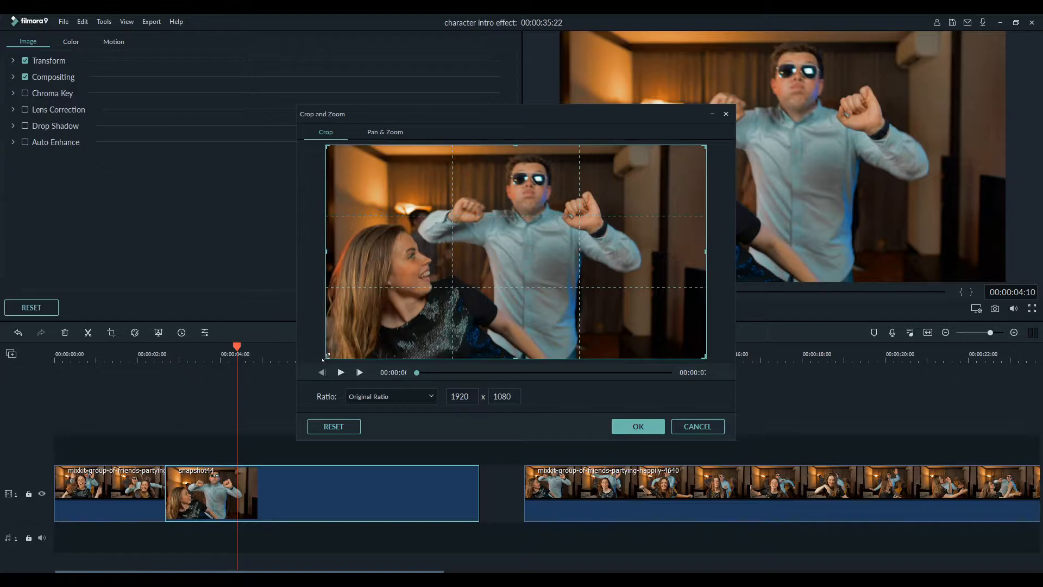
pyautogui.moveTo(326, 357); pyautogui.dragTo(457, 284)
pyautogui.moveTo(597, 219); pyautogui.dragTo(544, 227)
pyautogui.moveTo(654, 288); pyautogui.dragTo(642, 282)
pyautogui.moveTo(554, 223); pyautogui.dragTo(561, 225)
pyautogui.click(340, 372)
pyautogui.click(340, 372)
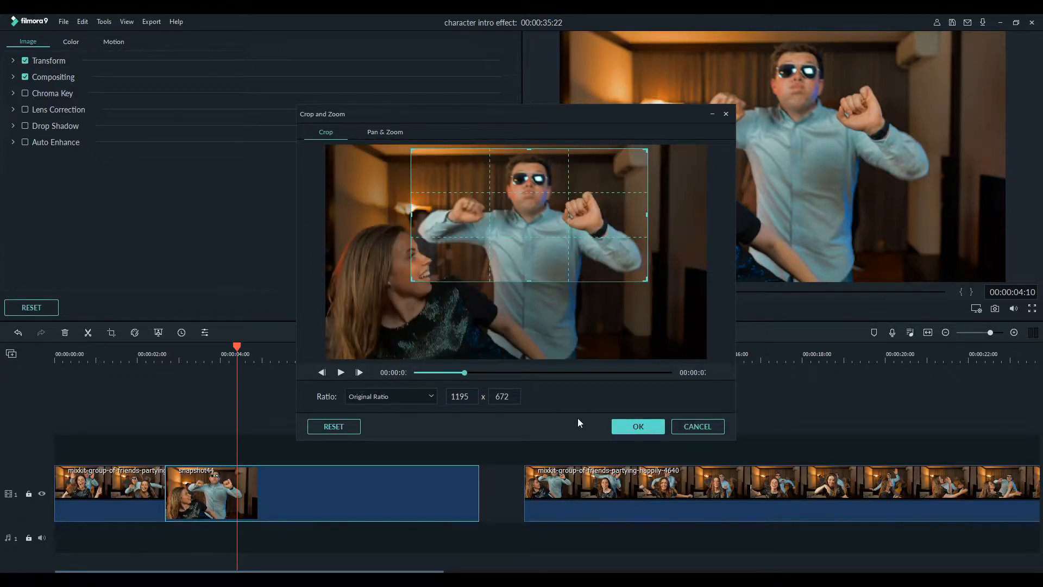
pyautogui.click(638, 426)
pyautogui.moveTo(685, 511); pyautogui.dragTo(638, 503)
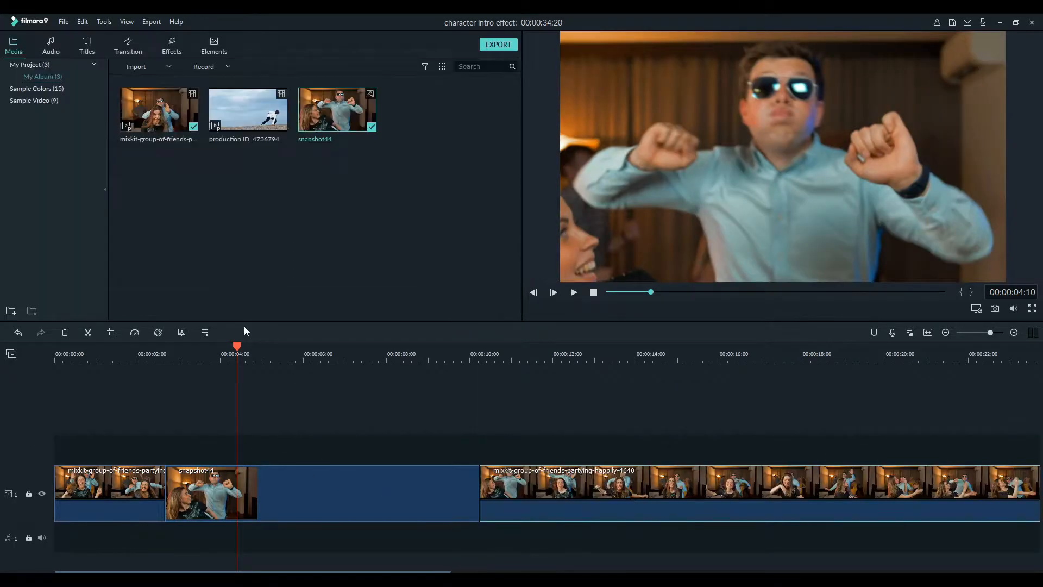
# Add the Instagram-Like filter Retro above the snapshot and stretch it over the snapshot's full length
pyautogui.click(174, 42)
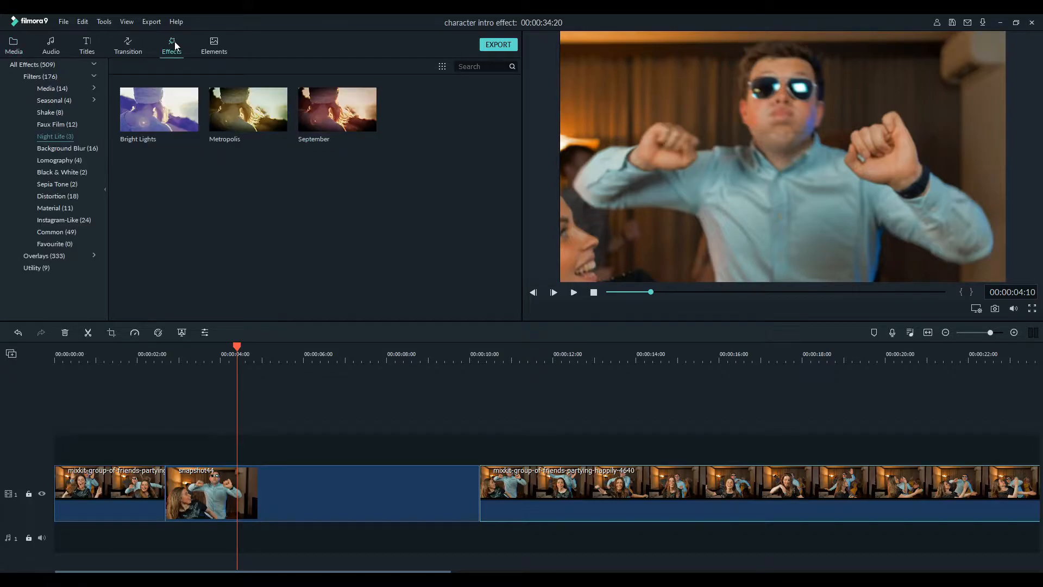
pyautogui.click(66, 220)
pyautogui.scroll(-2, 428, 297)
pyautogui.scroll(2, 403, 266)
pyautogui.scroll(-5, 420, 278)
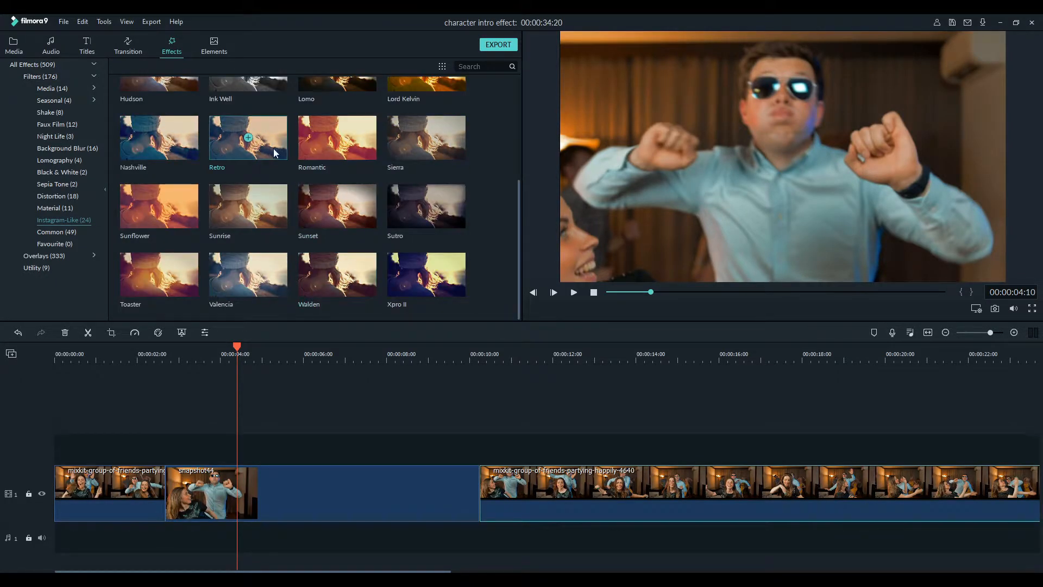
pyautogui.moveTo(273, 148); pyautogui.dragTo(166, 446)
pyautogui.moveTo(372, 450); pyautogui.dragTo(479, 450)
# Stack a second Retro filter spanning the whole snapshot on track 3, discarding the extra copy on track 4
pyautogui.moveTo(272, 249); pyautogui.dragTo(187, 407)
pyautogui.moveTo(257, 145); pyautogui.dragTo(201, 392)
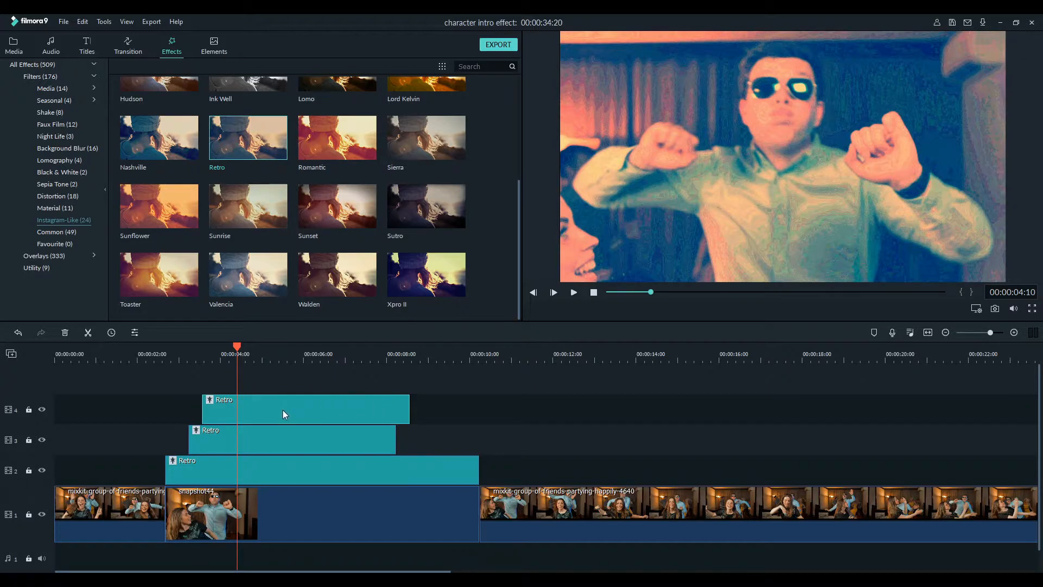
pyautogui.press('Delete')
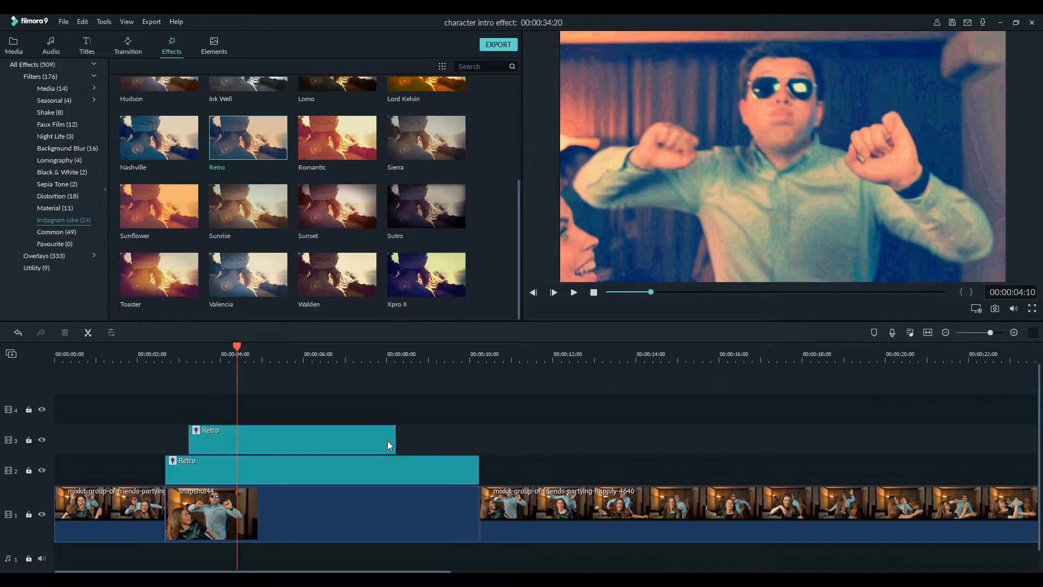
pyautogui.moveTo(394, 434); pyautogui.dragTo(479, 434)
pyautogui.moveTo(188, 438); pyautogui.dragTo(165, 437)
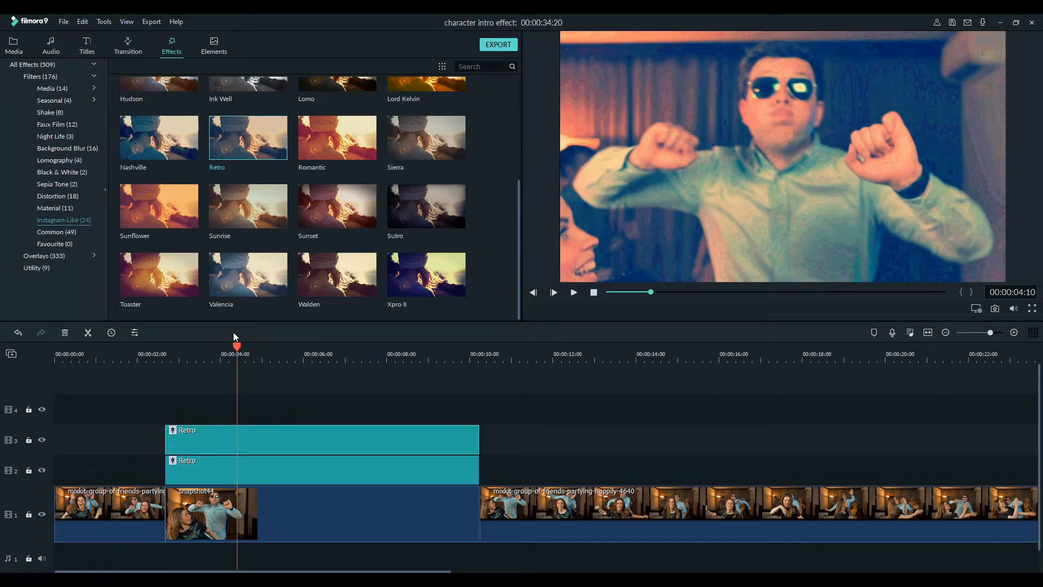
# Split the snapshot at 00:00:02:22 and 00:00:10:00 to separate a short segment at each end
pyautogui.moveTo(234, 345); pyautogui.dragTo(175, 347)
pyautogui.click(190, 513)
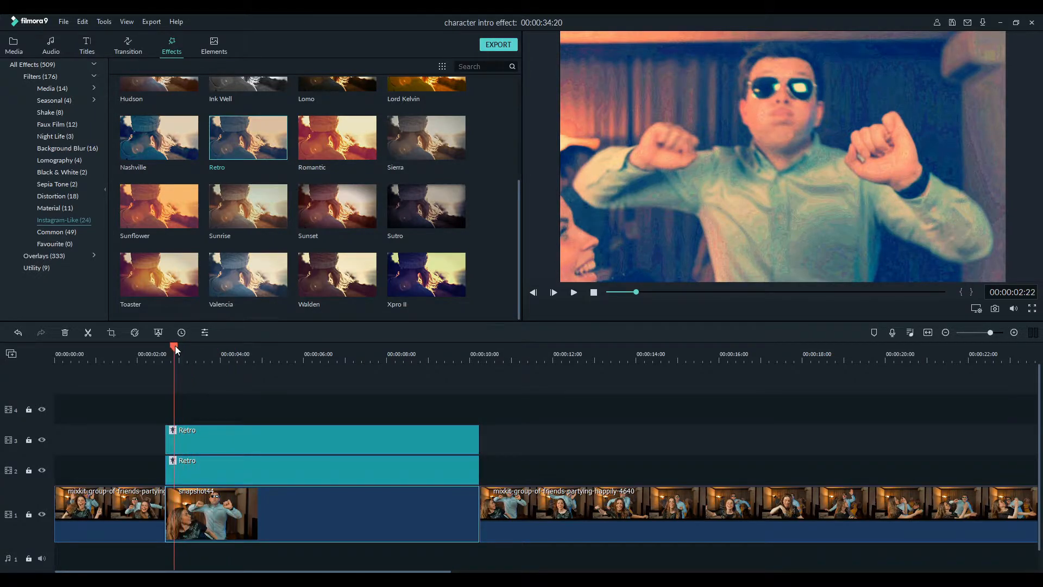
pyautogui.moveTo(206, 523); pyautogui.dragTo(215, 522)
pyautogui.moveTo(175, 346); pyautogui.dragTo(471, 370)
pyautogui.hotkey('ctrl', 'b')
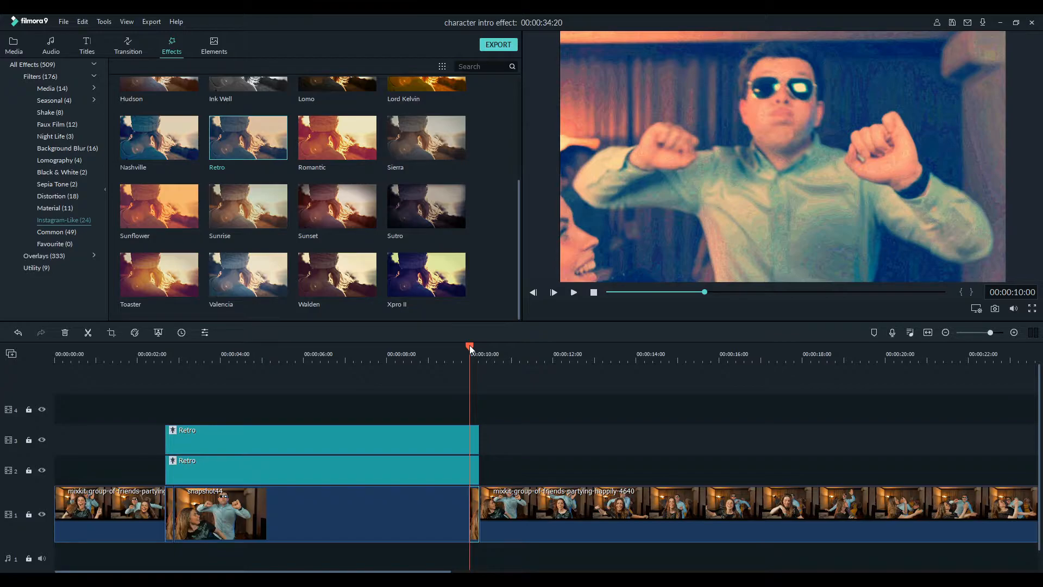
pyautogui.moveTo(469, 344); pyautogui.dragTo(454, 346)
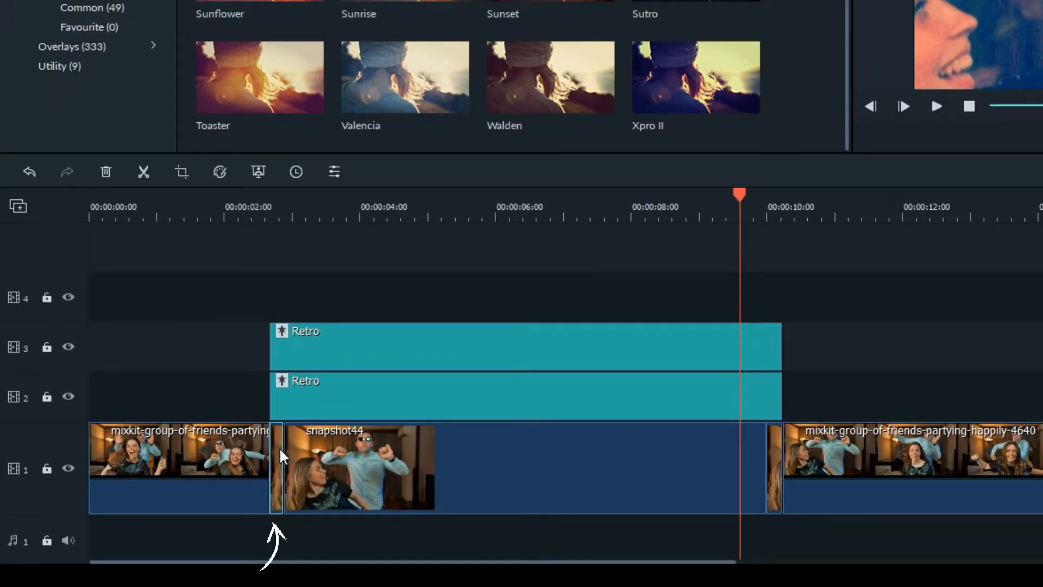
# Apply Pan & Zoom to the first short snapshot segment, from the full 1920 x 1080 frame to the 1195 x 672 framing, and preview it
pyautogui.doubleClick(279, 447)
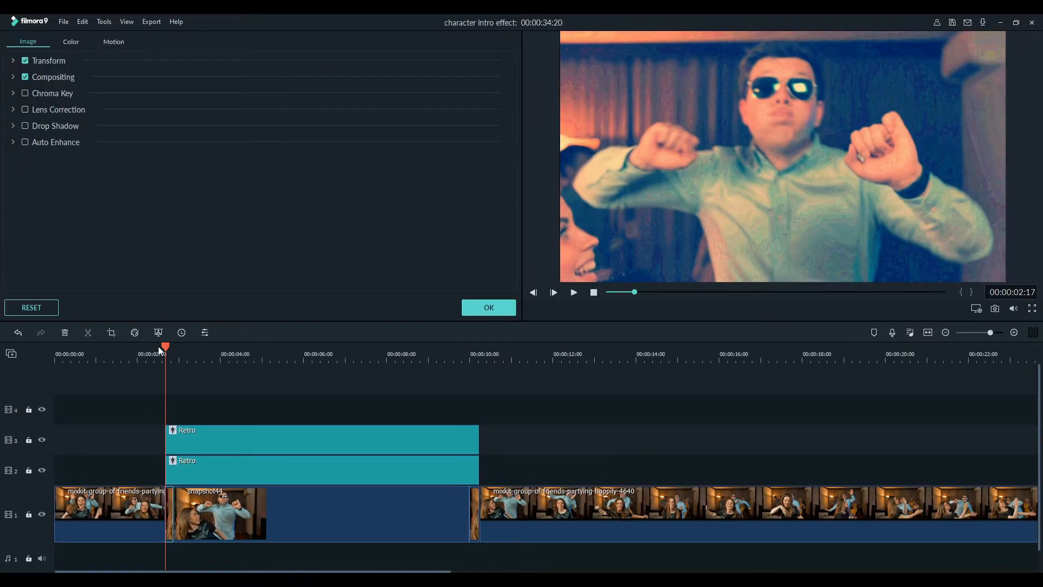
pyautogui.click(112, 332)
pyautogui.click(303, 63)
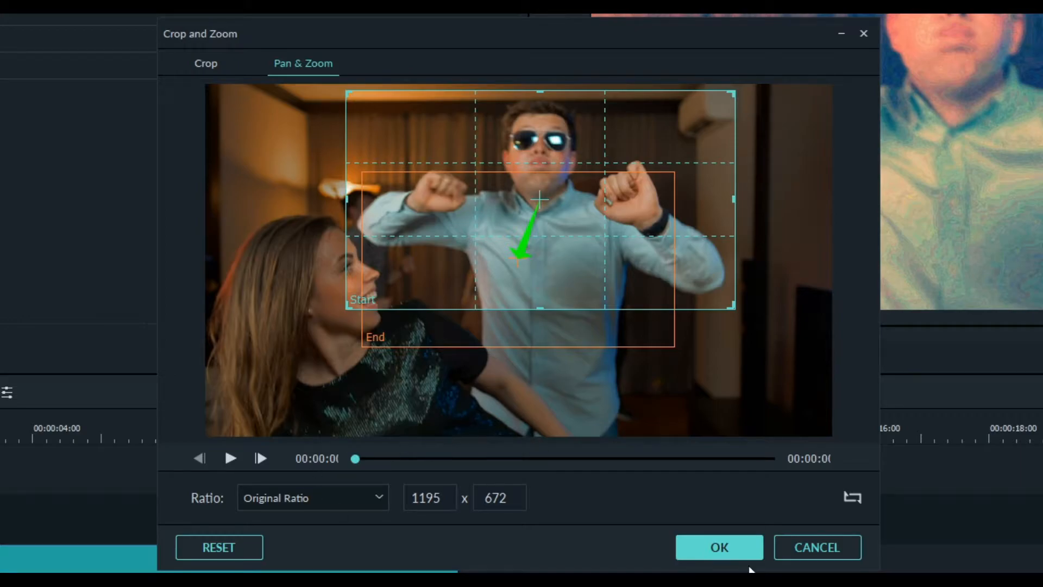
pyautogui.click(848, 496)
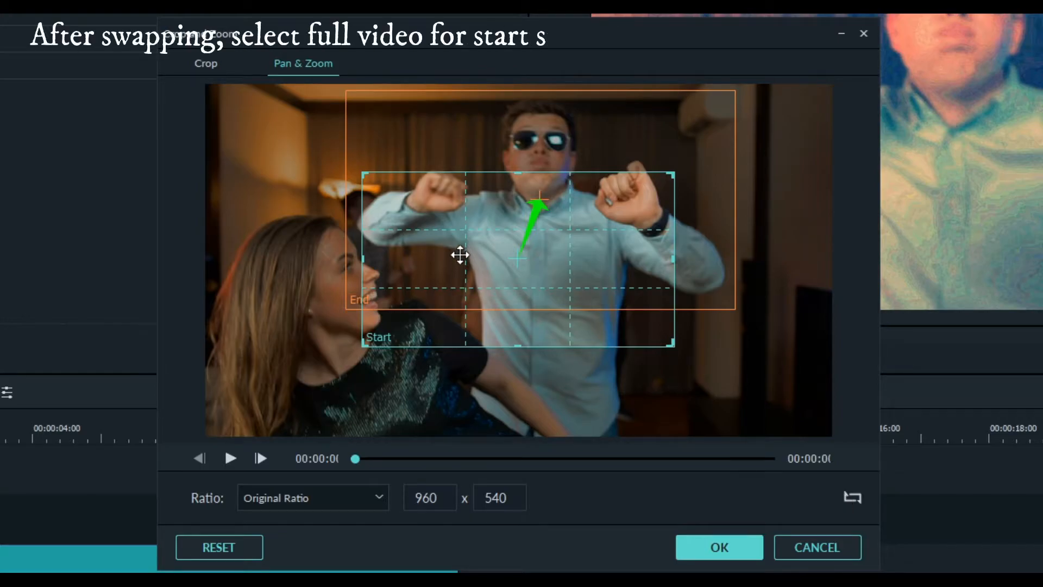
pyautogui.click(429, 231)
pyautogui.click(438, 340)
pyautogui.moveTo(363, 174); pyautogui.dragTo(94, 39)
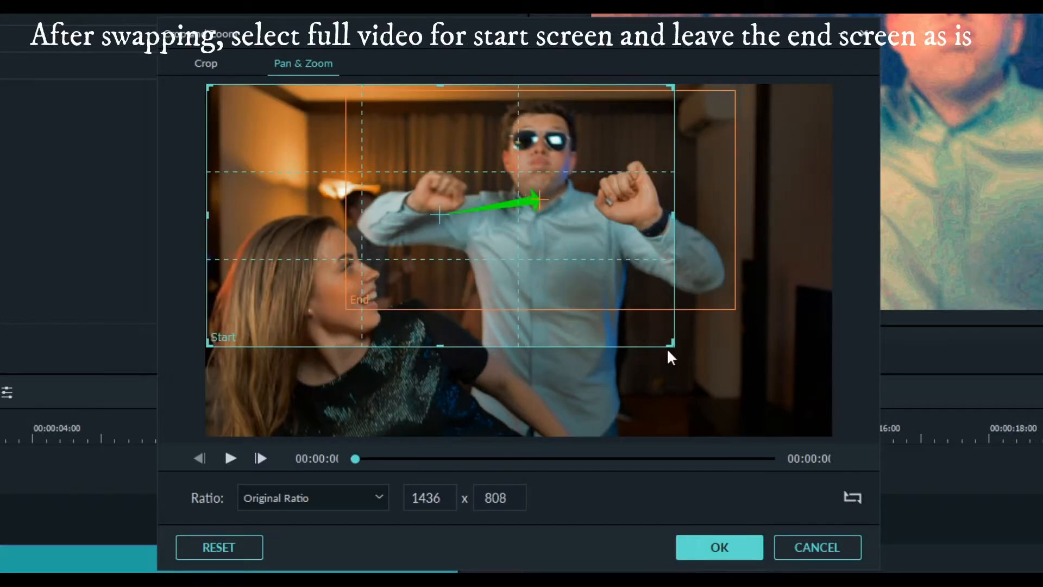
pyautogui.moveTo(671, 345); pyautogui.dragTo(831, 436)
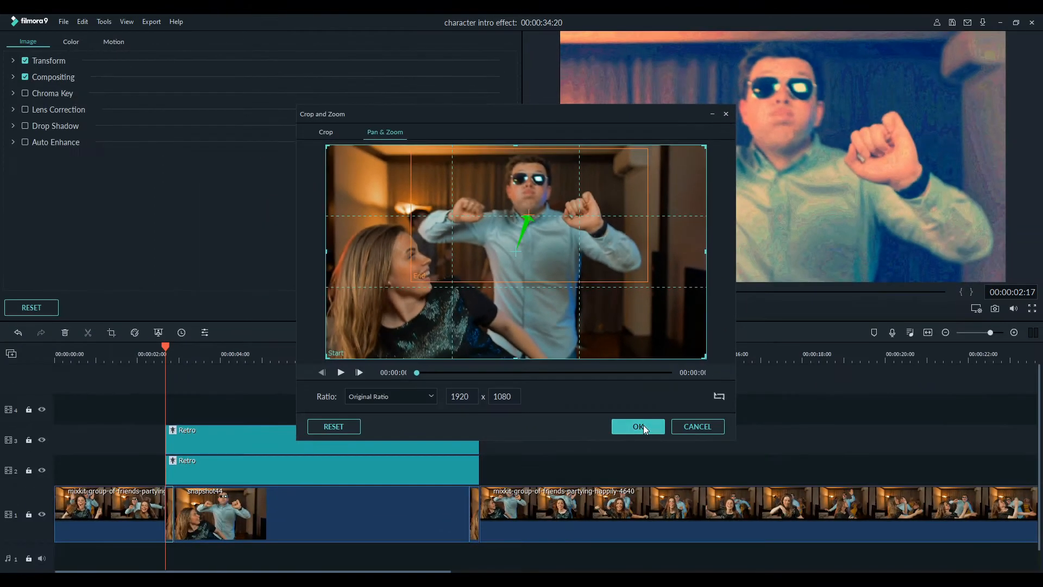
pyautogui.click(719, 547)
pyautogui.press('space')
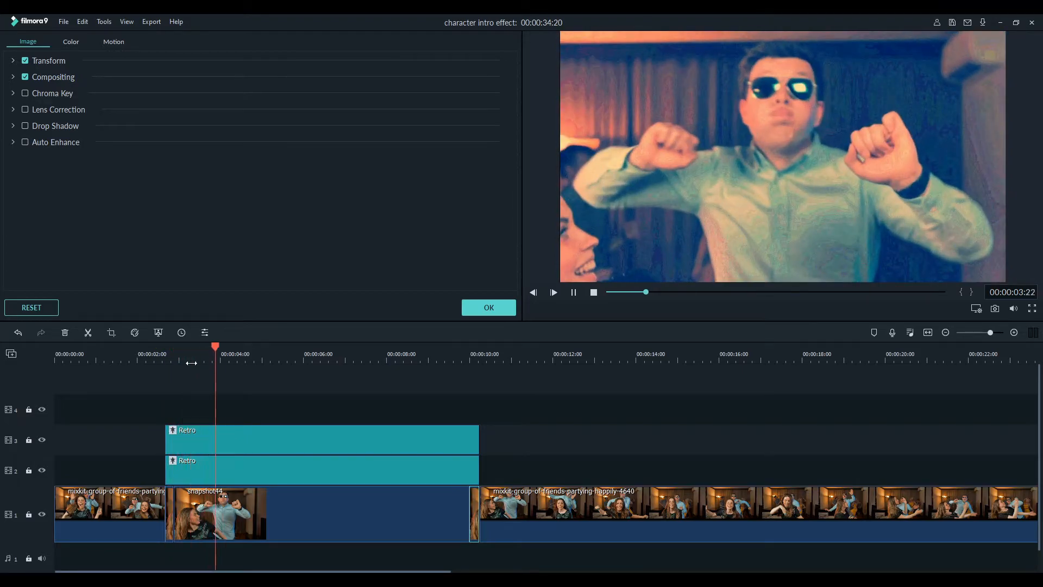
# Apply Pan & Zoom to the last short snapshot segment, from the 1195 x 672 framing to the full 1920 x 1080 frame, and preview it
pyautogui.click(471, 363)
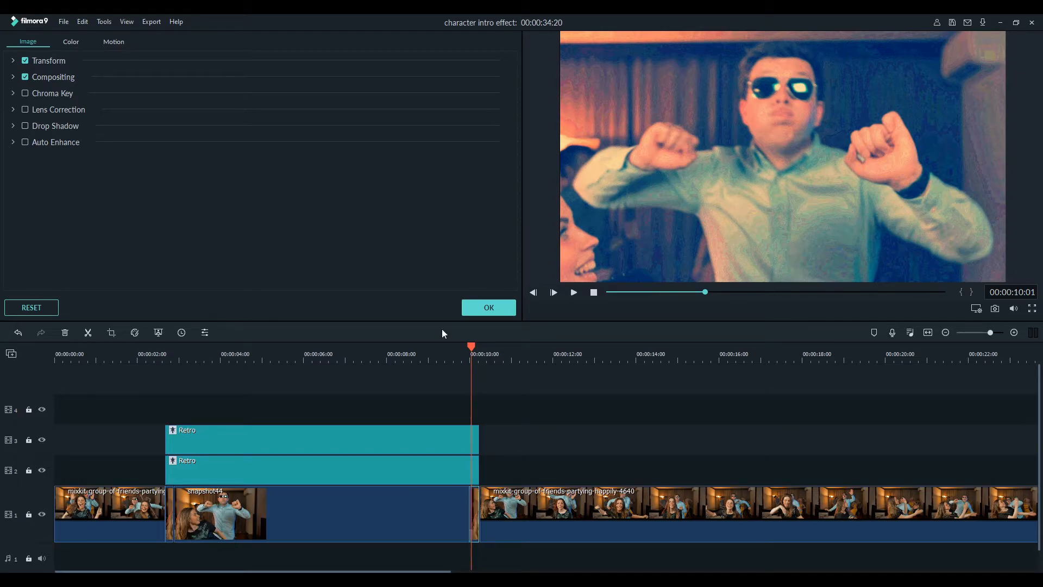
pyautogui.click(111, 332)
pyautogui.click(383, 132)
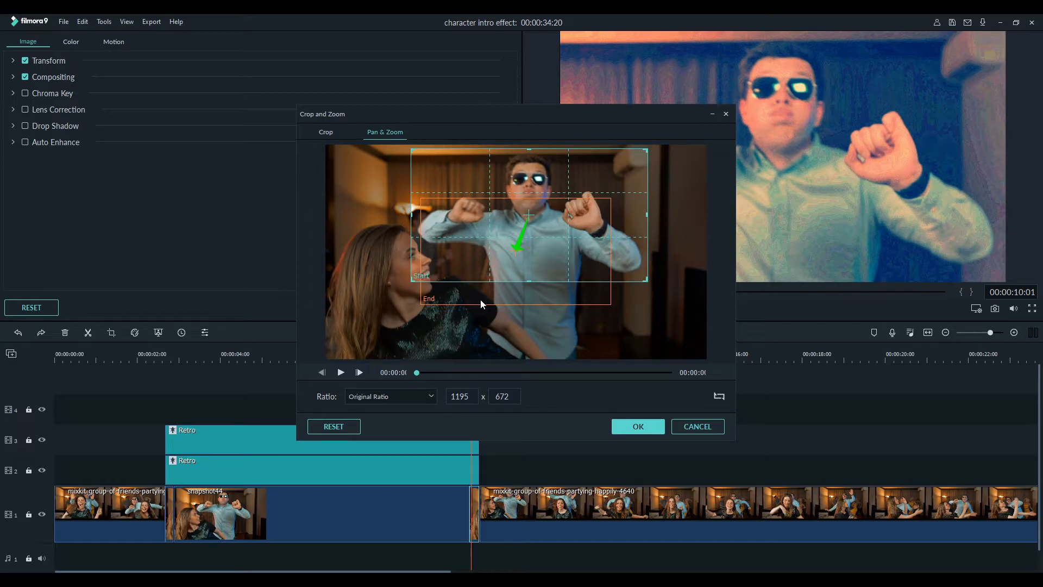
pyautogui.click(455, 292)
pyautogui.moveTo(422, 304); pyautogui.dragTo(325, 359)
pyautogui.moveTo(610, 199); pyautogui.dragTo(715, 144)
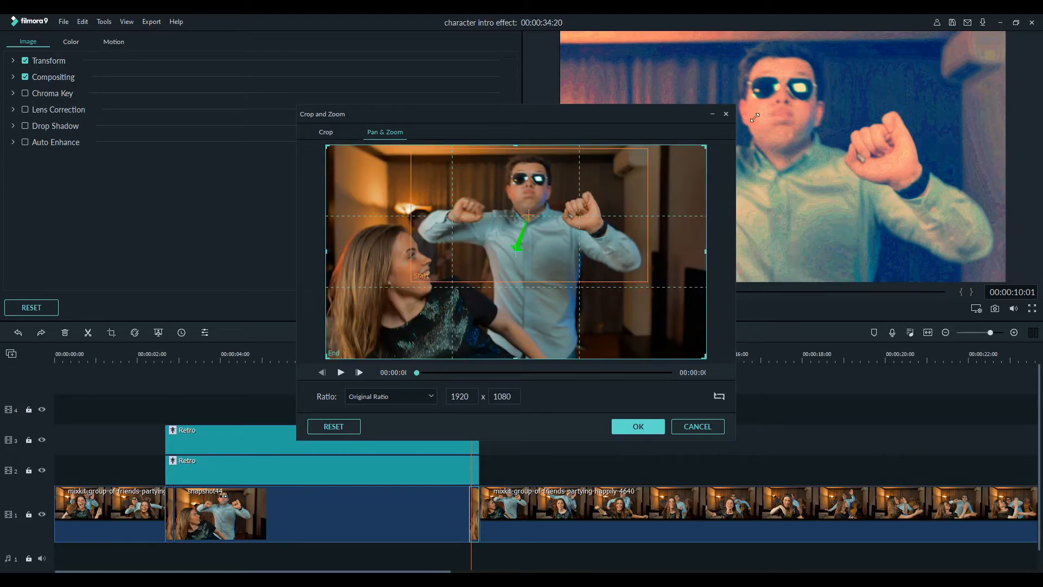
pyautogui.click(638, 426)
pyautogui.moveTo(471, 346); pyautogui.dragTo(450, 348)
pyautogui.press('space')
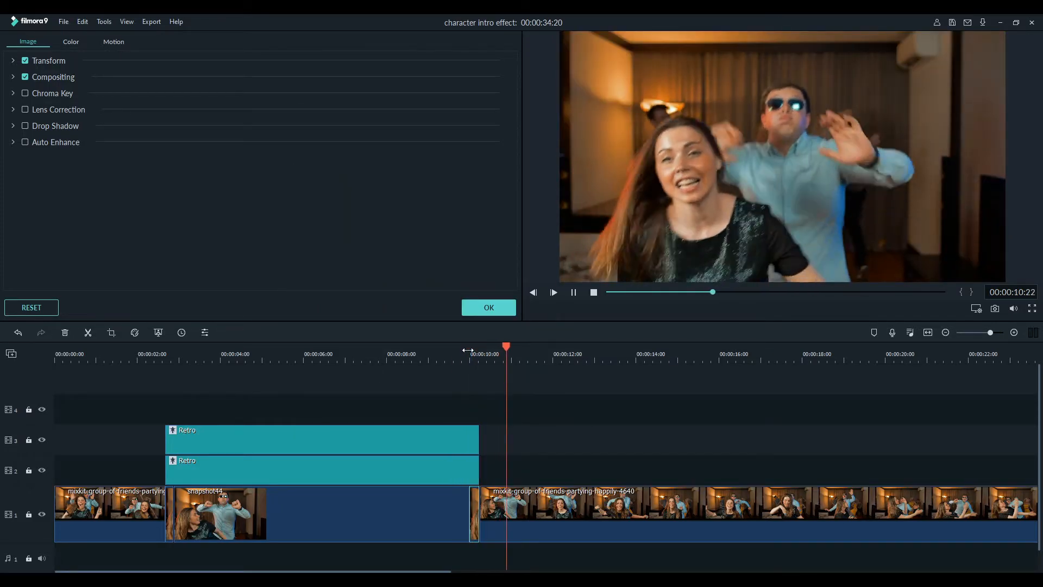
pyautogui.press('space')
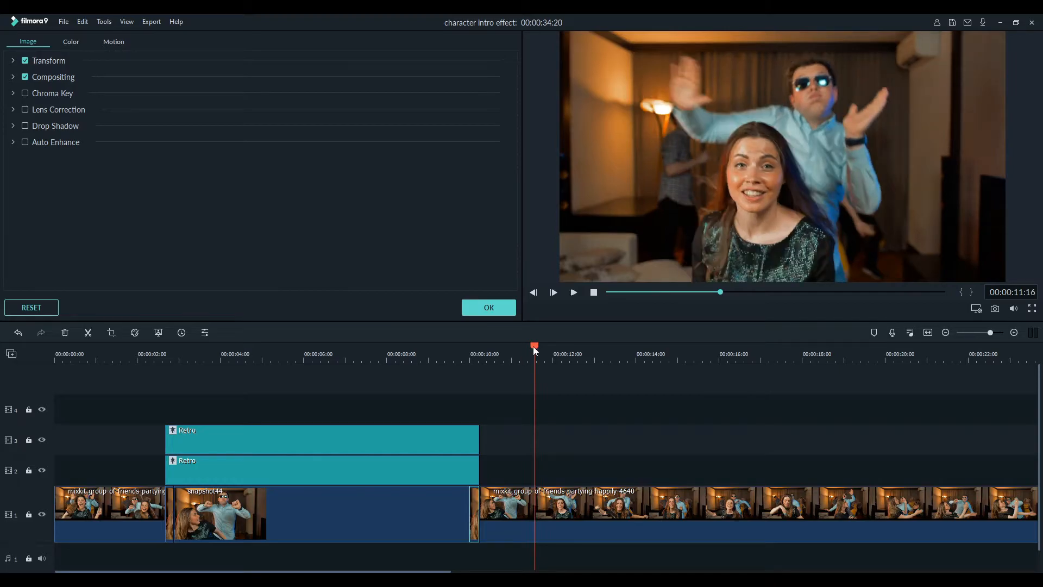
# Preview the Lower Third 1 title and place it on track 4, starting with the snapshot
pyautogui.moveTo(534, 349); pyautogui.dragTo(235, 351)
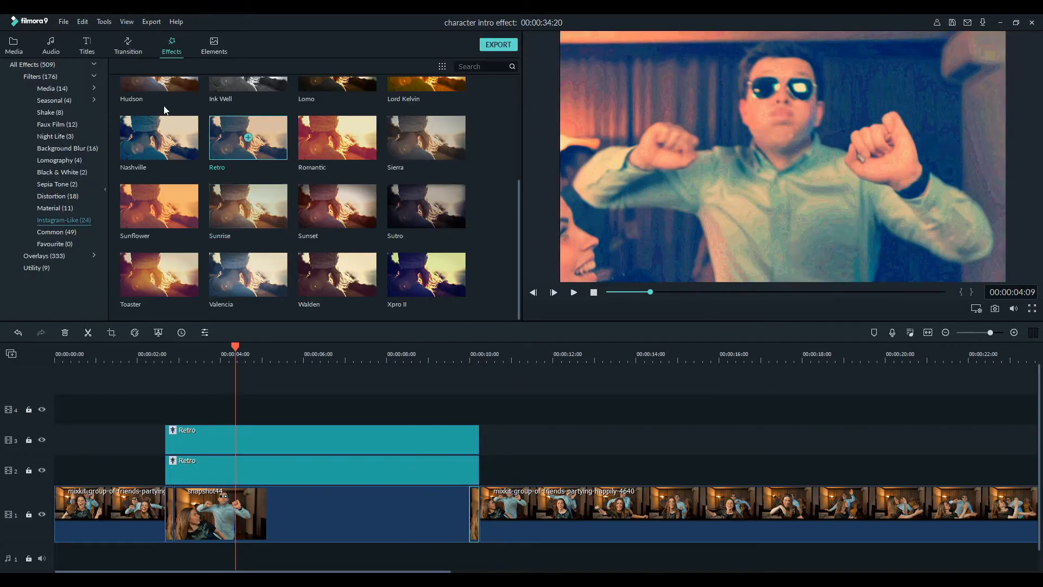
pyautogui.click(87, 46)
pyautogui.click(57, 113)
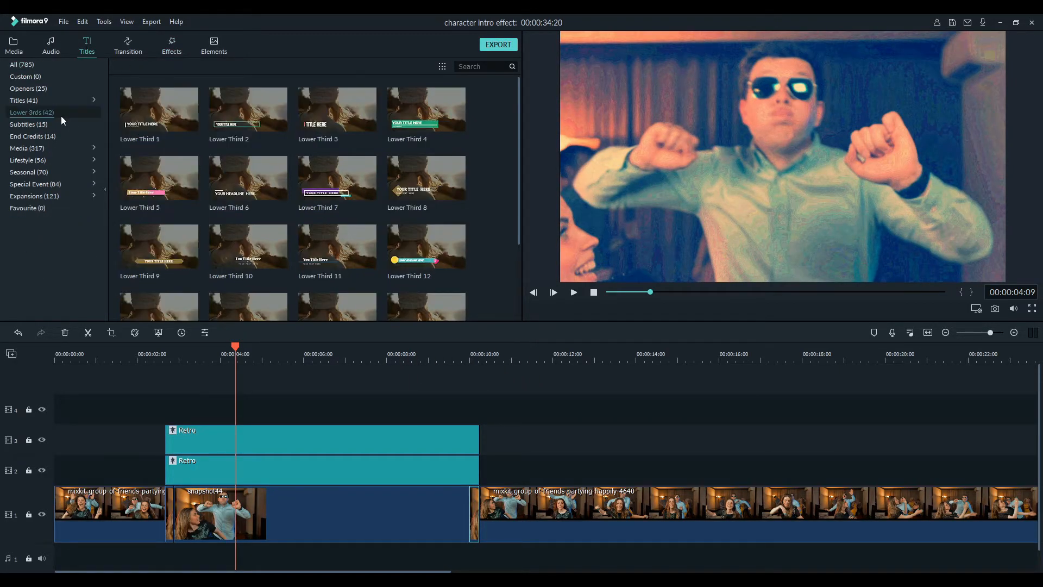
pyautogui.click(177, 117)
pyautogui.click(578, 294)
pyautogui.click(573, 293)
pyautogui.moveTo(169, 113); pyautogui.dragTo(165, 410)
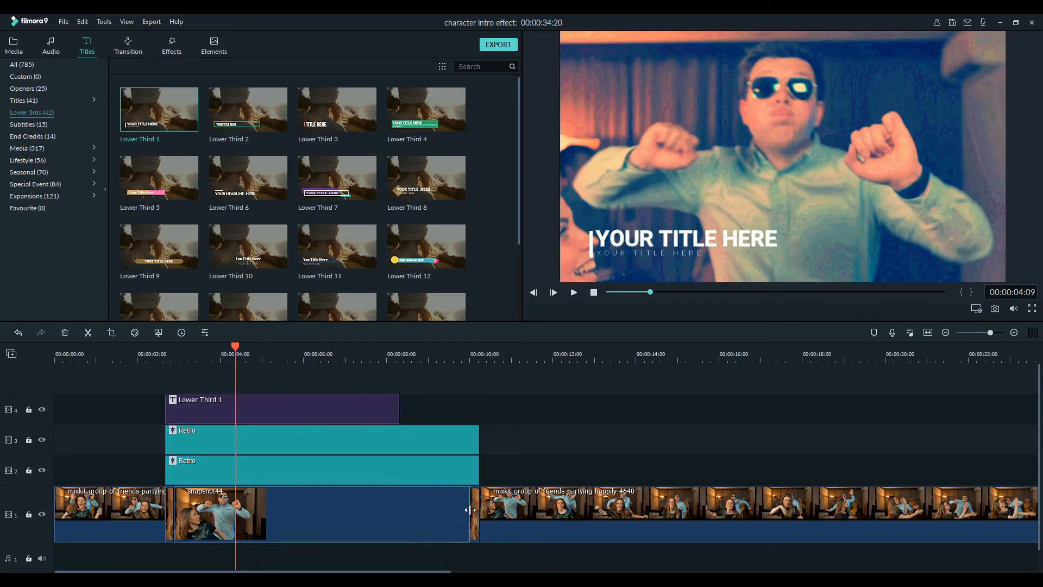
# Shorten the snapshot, both Retro filters and the title so the whole intro ends just after the 8-second mark
pyautogui.moveTo(469, 514); pyautogui.dragTo(387, 514)
pyautogui.moveTo(479, 439); pyautogui.dragTo(396, 439)
pyautogui.moveTo(478, 470); pyautogui.dragTo(396, 470)
pyautogui.moveTo(399, 410); pyautogui.dragTo(396, 410)
# Set the lower third's main line to the character's first name and its subtitle to "The party boy!!", then play it back
pyautogui.doubleClick(326, 409)
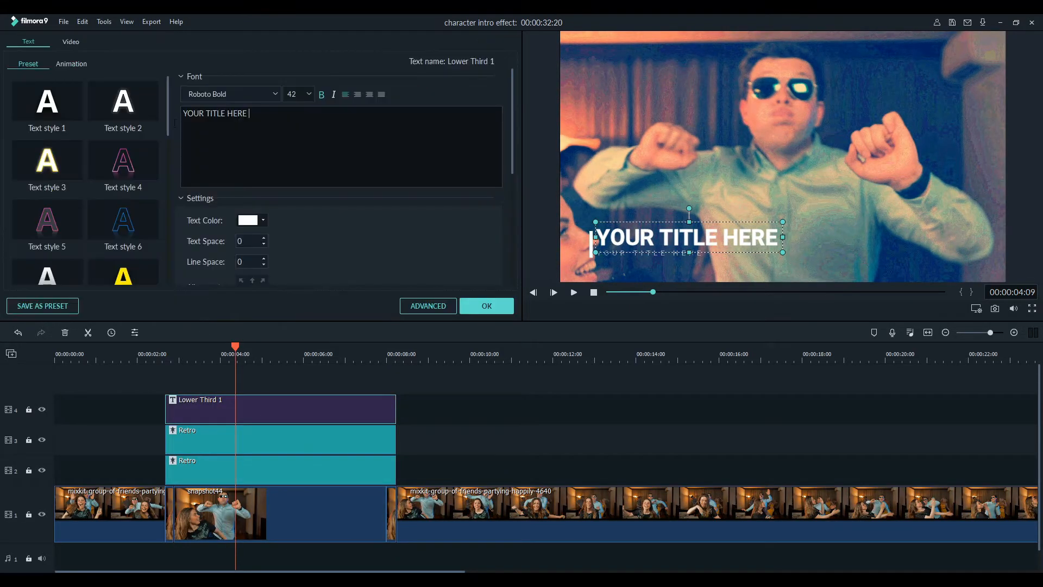
pyautogui.moveTo(250, 114); pyautogui.dragTo(175, 122)
pyautogui.write('Nick')
pyautogui.moveTo(689, 238); pyautogui.dragTo(619, 233)
pyautogui.click(651, 253)
pyautogui.moveTo(249, 114); pyautogui.dragTo(133, 109)
pyautogui.write('The party boy!!')
pyautogui.click(618, 232)
pyautogui.click(573, 292)
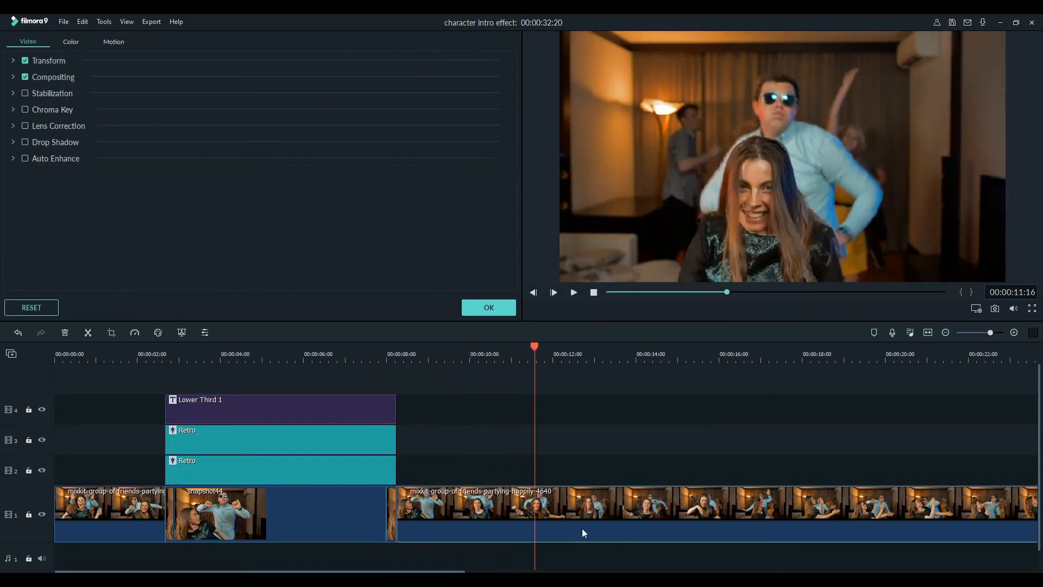
# Cut off the party clip at 00:00:11:16 and add the production ID_4736794 clip after it on track 1
pyautogui.hotkey('ctrl', 'b')
pyautogui.press('Delete')
pyautogui.moveTo(250, 111); pyautogui.dragTo(553, 512)
# Capture a snapshot of the jump at 00:00:14:13 and split the production clip there, moving the second part along to open a gap
pyautogui.moveTo(474, 348); pyautogui.dragTo(387, 356)
pyautogui.press('space')
pyautogui.press('space')
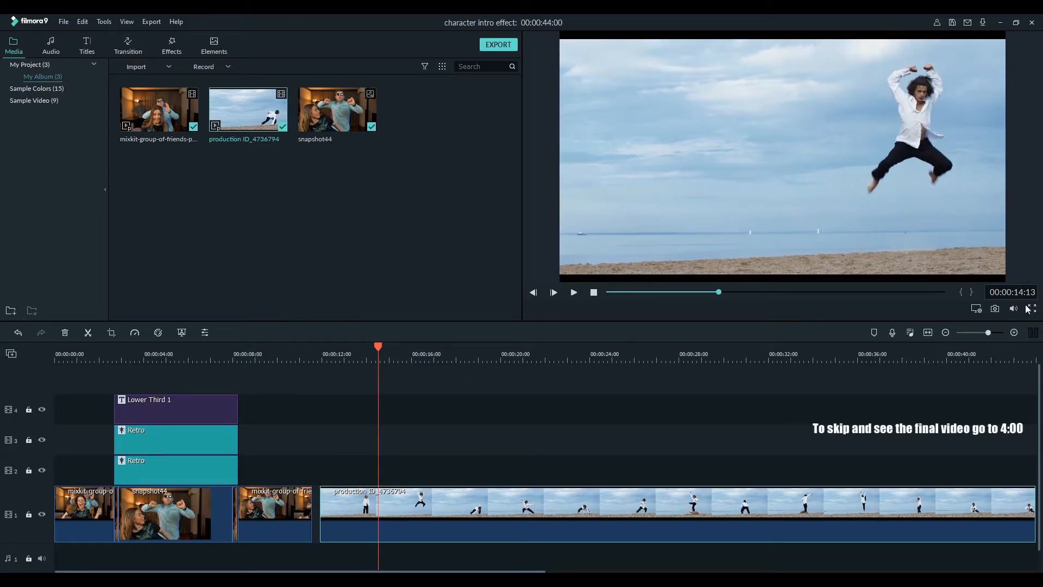
pyautogui.click(995, 308)
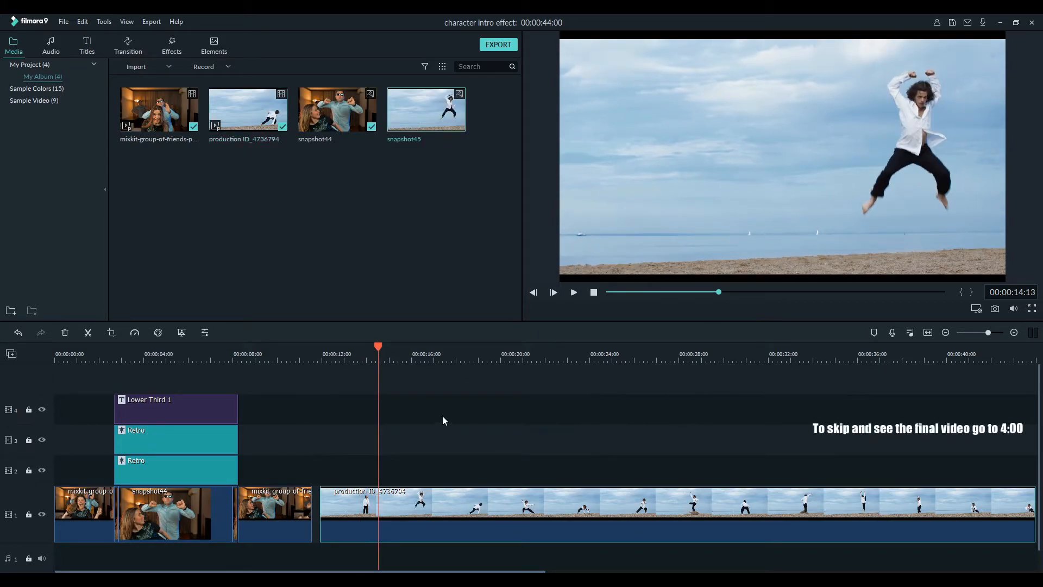
pyautogui.click(88, 334)
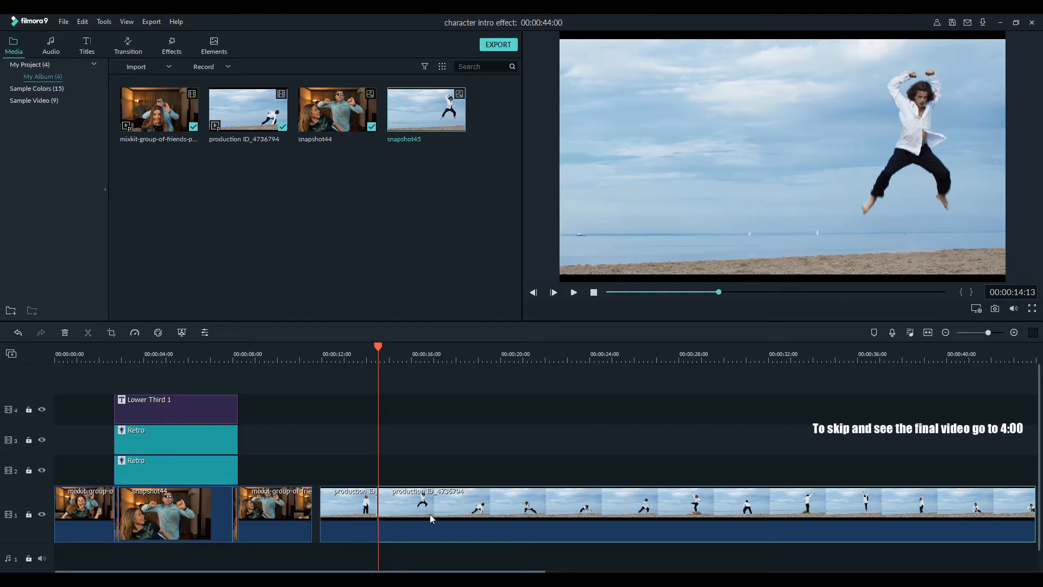
pyautogui.moveTo(440, 513); pyautogui.dragTo(545, 511)
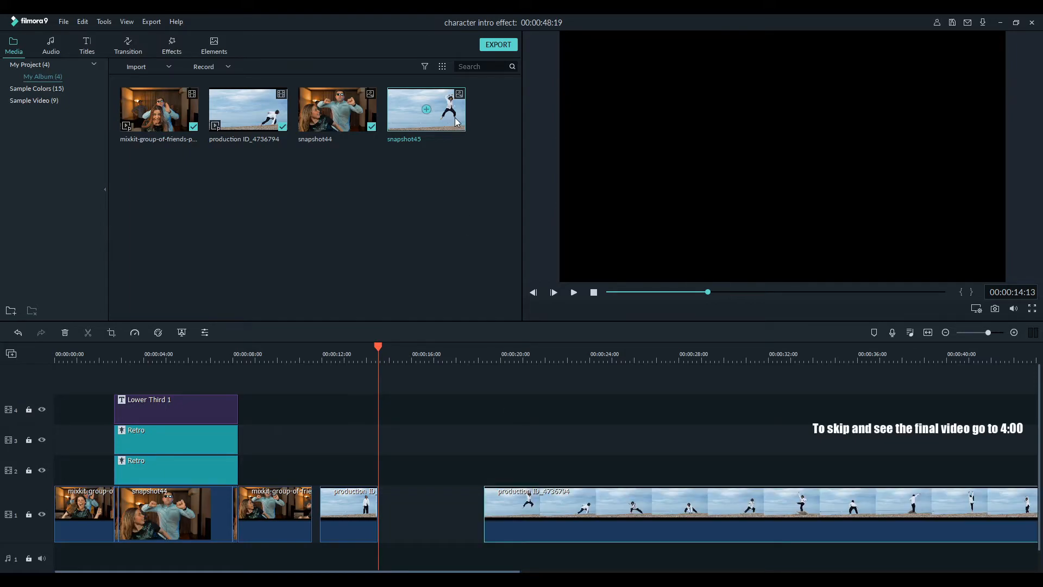
# Place snapshot45 in the gap at 00:00:14:13 on track 1 and crop it to a tighter framing of the jumping man
pyautogui.moveTo(457, 122); pyautogui.dragTo(379, 516)
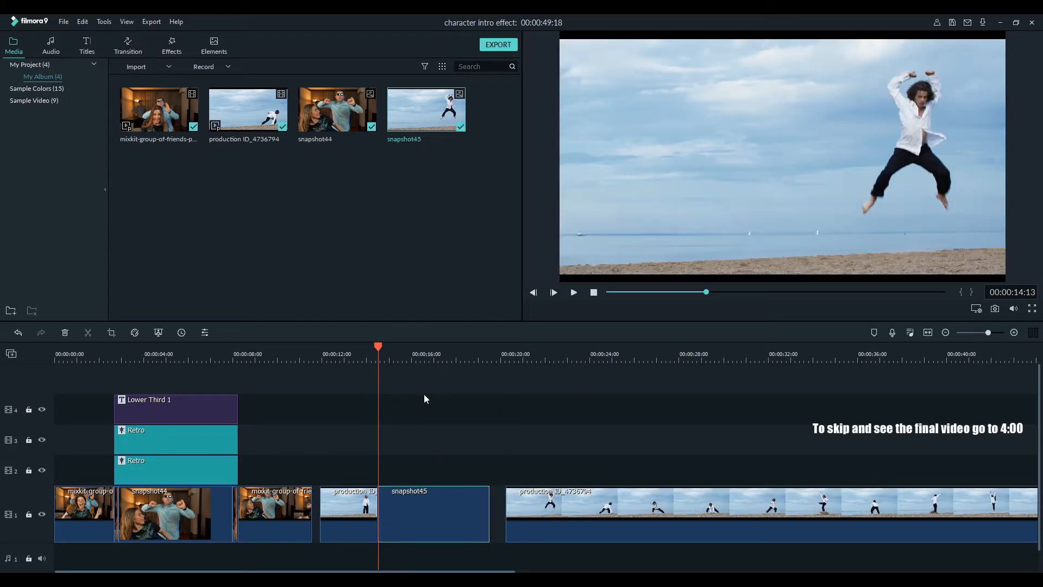
pyautogui.doubleClick(424, 510)
pyautogui.click(111, 333)
pyautogui.moveTo(326, 358); pyautogui.dragTo(550, 232)
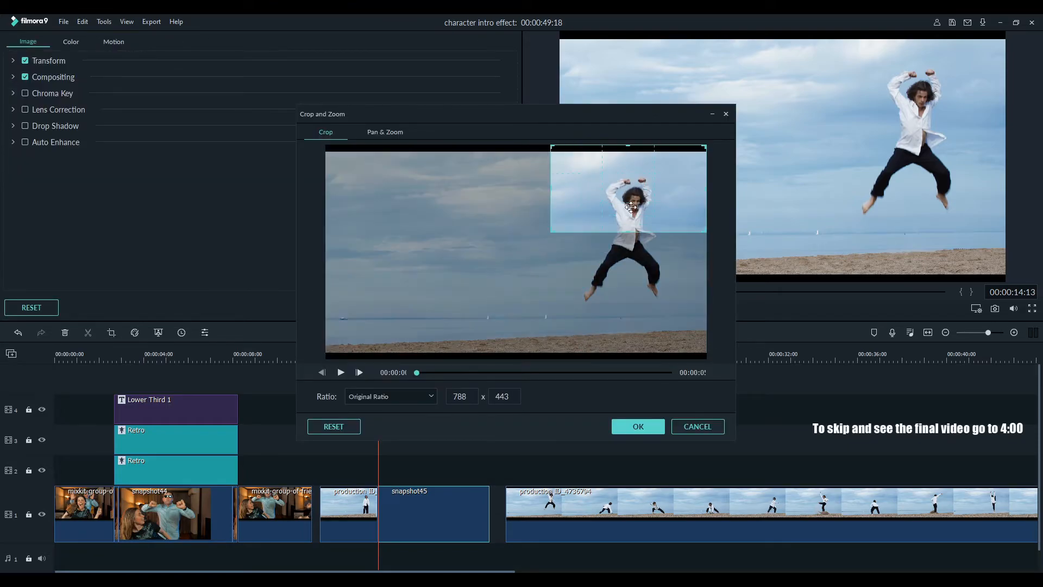
pyautogui.moveTo(630, 203); pyautogui.dragTo(638, 230)
pyautogui.moveTo(550, 260); pyautogui.dragTo(471, 353)
pyautogui.click(638, 427)
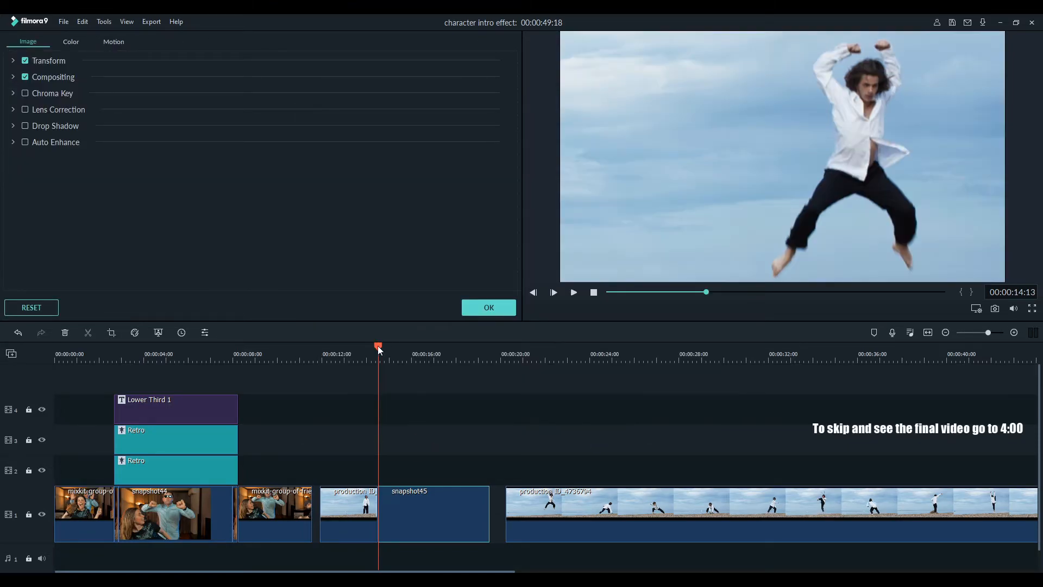
pyautogui.moveTo(378, 346); pyautogui.dragTo(396, 346)
pyautogui.click(488, 308)
# Stack three Retro filters over snapshot45 on tracks 2, 3 and 4, aligned with the snapshot's start
pyautogui.click(172, 44)
pyautogui.moveTo(280, 134); pyautogui.dragTo(378, 464)
pyautogui.moveTo(280, 134); pyautogui.dragTo(379, 442)
pyautogui.moveTo(349, 274); pyautogui.dragTo(381, 408)
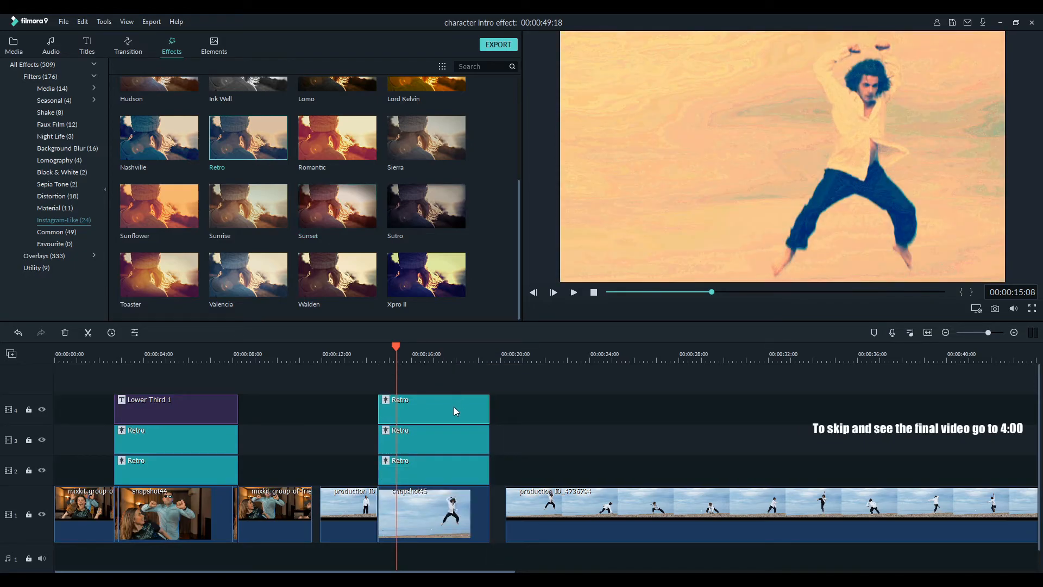
# Split snapshot45 at 00:00:14:19 and again just before its end, leaving a short section on each side
pyautogui.click(387, 356)
pyautogui.click(404, 516)
pyautogui.press('Left')
pyautogui.press('Left')
pyautogui.press('Left')
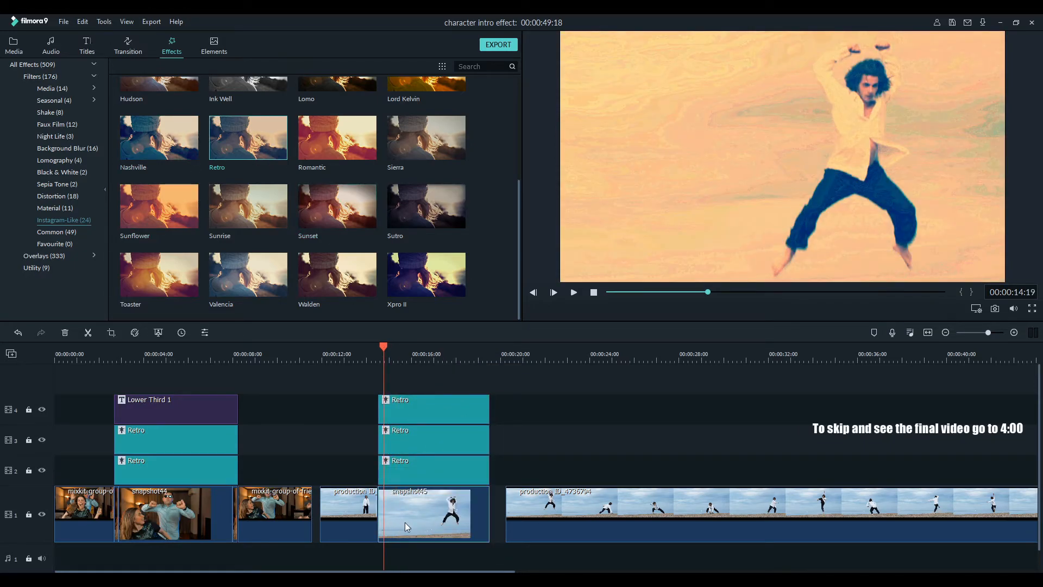
pyautogui.hotkey('ctrl', 'b')
pyautogui.click(481, 355)
# Apply a Pan & Zoom to the short opening section of snapshot45, enlarging the inner zoom frame to the full picture
pyautogui.doubleClick(413, 523)
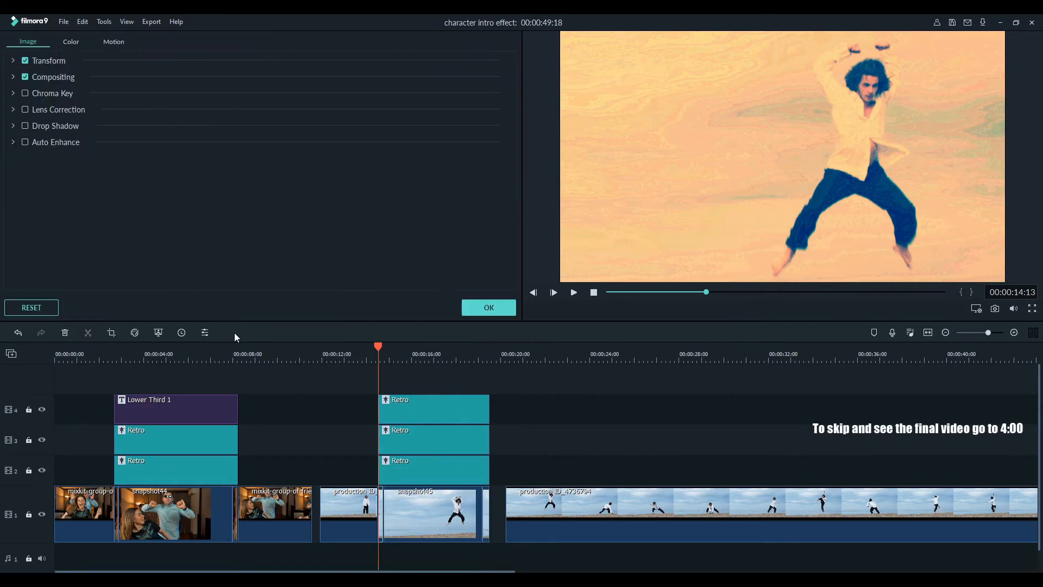
pyautogui.hotkey('alt', 'c')
pyautogui.click(719, 397)
pyautogui.moveTo(421, 198); pyautogui.dragTo(326, 145)
pyautogui.moveTo(611, 305); pyautogui.dragTo(707, 358)
pyautogui.click(638, 426)
# Give the short closing section of snapshot45 a Pan & Zoom, stretching its inner frame to the picture's full extent
pyautogui.doubleClick(487, 513)
pyautogui.click(474, 305)
pyautogui.click(111, 332)
pyautogui.click(385, 132)
pyautogui.click(434, 290)
pyautogui.moveTo(421, 305); pyautogui.dragTo(325, 359)
pyautogui.moveTo(608, 202); pyautogui.dragTo(707, 145)
pyautogui.click(637, 426)
# Move the remaining production clip up against the snapshot's end and add a Lower Third 1 title above the Retro filters
pyautogui.moveTo(516, 510); pyautogui.dragTo(499, 368)
pyautogui.click(450, 353)
pyautogui.click(478, 307)
pyautogui.click(90, 50)
pyautogui.moveTo(158, 112); pyautogui.dragTo(382, 374)
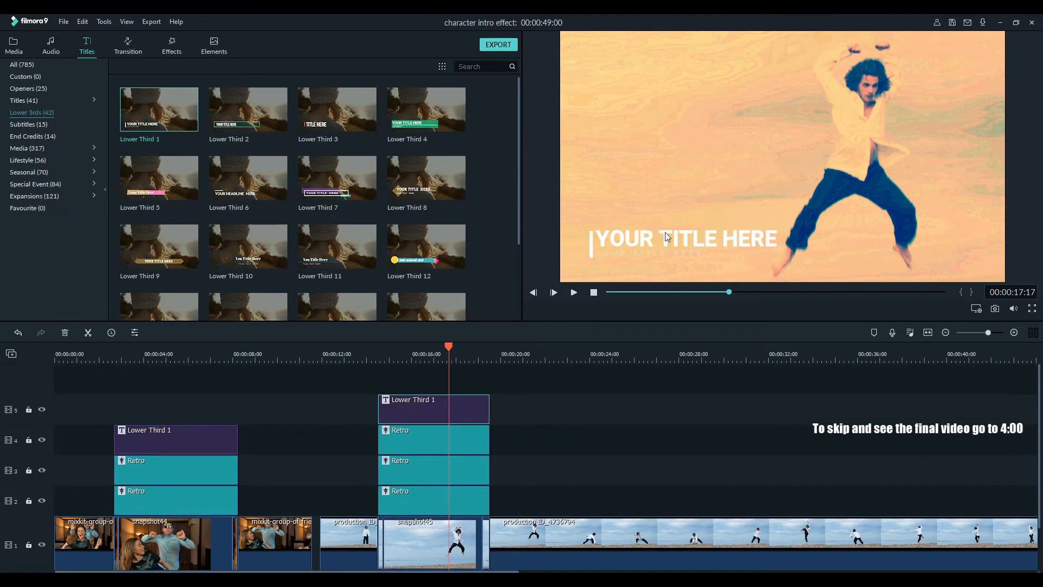
# Set the new title's main line to the character's first name in black and move it beside the white vertical bar
pyautogui.doubleClick(625, 237)
pyautogui.hotkey('ctrl', 'a')
pyautogui.write('Jackie')
pyautogui.click(263, 220)
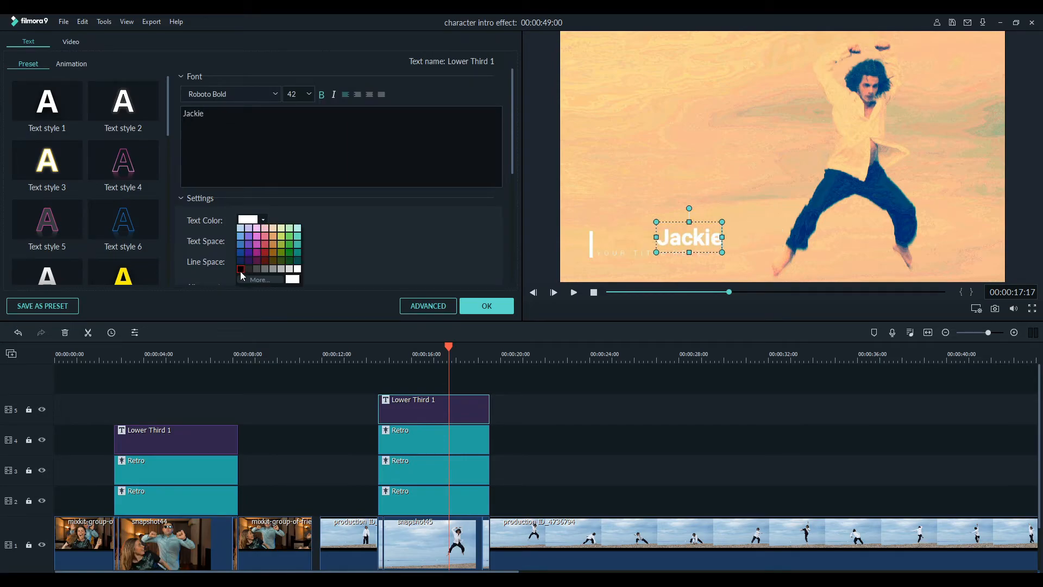
pyautogui.click(252, 265)
pyautogui.moveTo(688, 237); pyautogui.dragTo(626, 232)
pyautogui.click(591, 245)
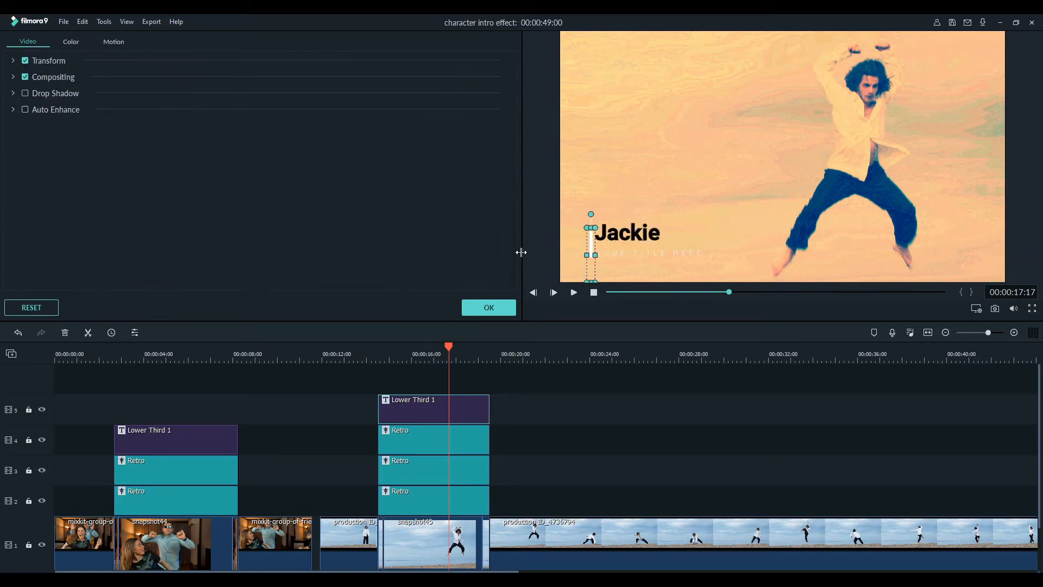
pyautogui.click(467, 307)
# Replace the new lower third's subtitle text with "Not Jackie Chan!!!"
pyautogui.doubleClick(650, 252)
pyautogui.hotkey('ctrl', 'a')
pyautogui.write('Not jack')
pyautogui.press('BackSpace')
pyautogui.press('BackSpace')
pyautogui.press('BackSpace')
pyautogui.press('BackSpace')
pyautogui.press('BackSpace')
pyautogui.press('BackSpace')
pyautogui.press('BackSpace')
pyautogui.press('BackSpace')
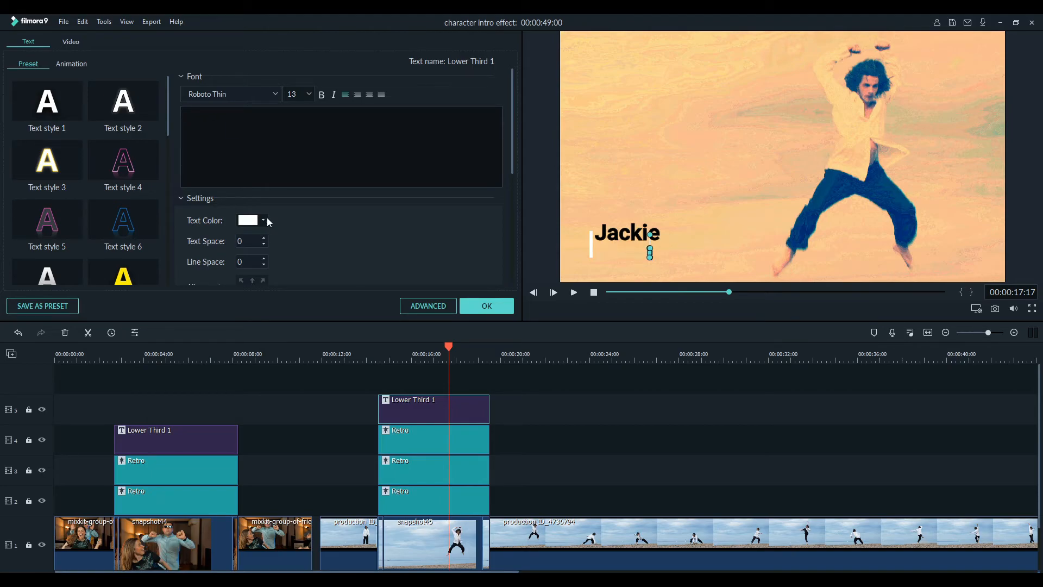
pyautogui.write('Not Jackie Chan!!!')
pyautogui.click(487, 305)
# Change the subtitle's font size and reposition it beneath the name, then play back the second intro from just before the jump
pyautogui.doubleClick(660, 252)
pyautogui.click(309, 94)
pyautogui.click(293, 153)
pyautogui.moveTo(681, 245); pyautogui.dragTo(667, 243)
pyautogui.click(620, 200)
pyautogui.click(342, 357)
pyautogui.press('space')
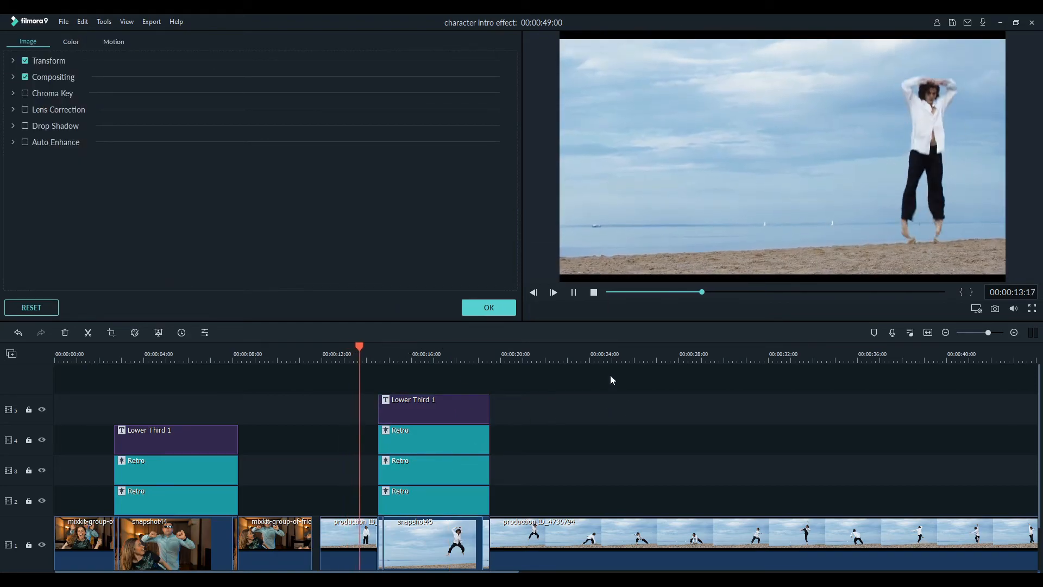